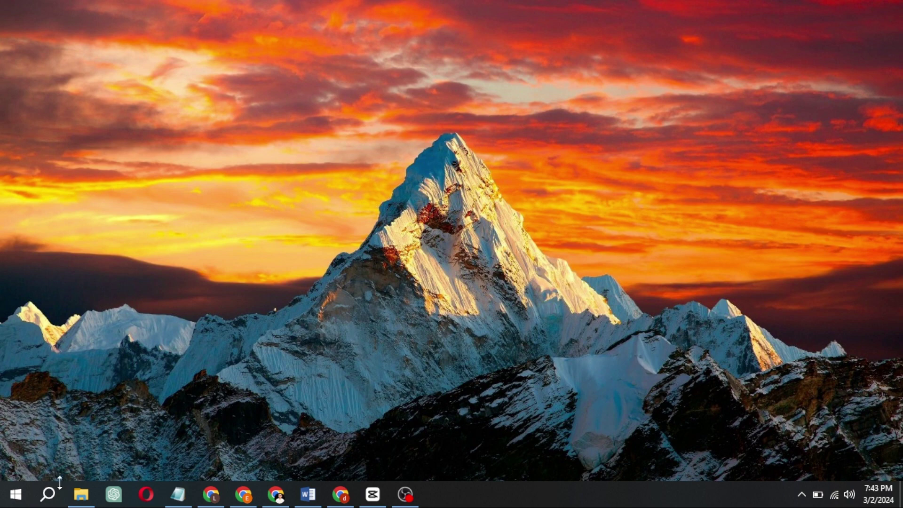
Search Windows for 'rege' and launch Registry Editor
click(49, 494)
text(r)
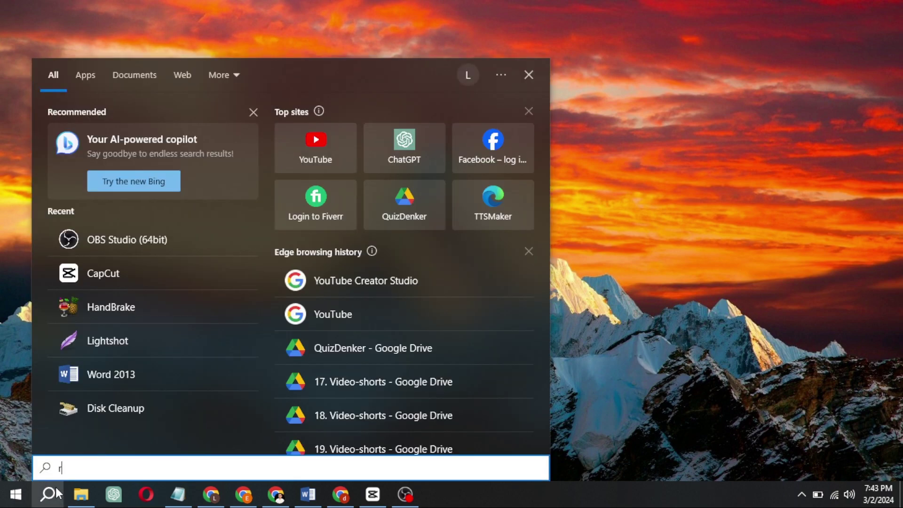
text(ege)
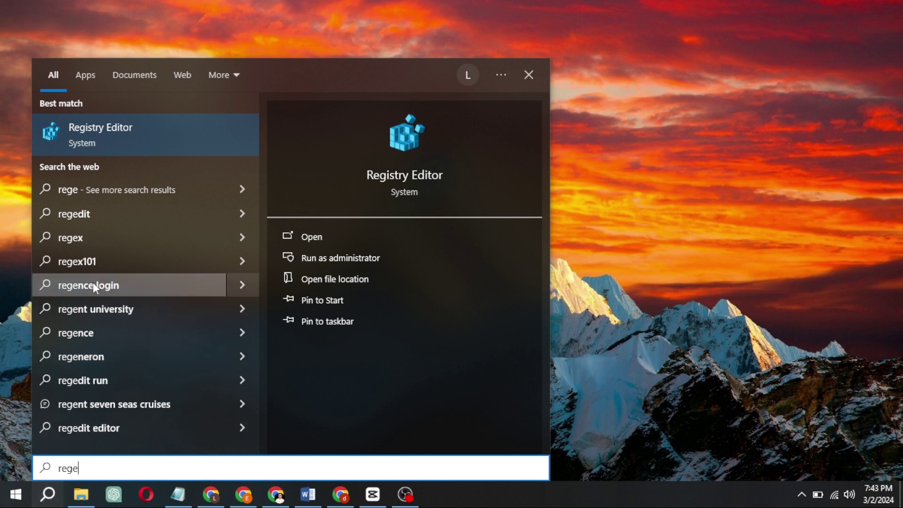
click(98, 138)
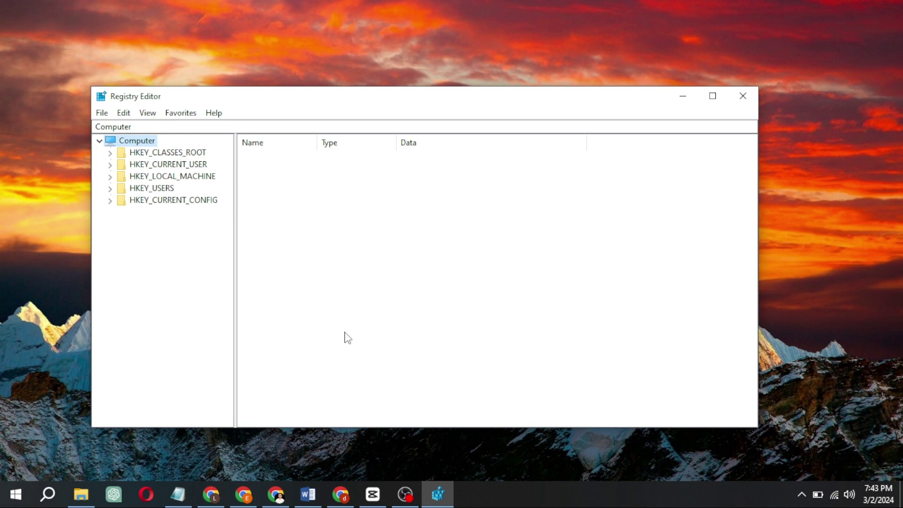
Delete the HKEY_LOCAL_MACHINE\SOFTWARE\Policies\Microsoft\Windows Defender registry key
click(168, 178)
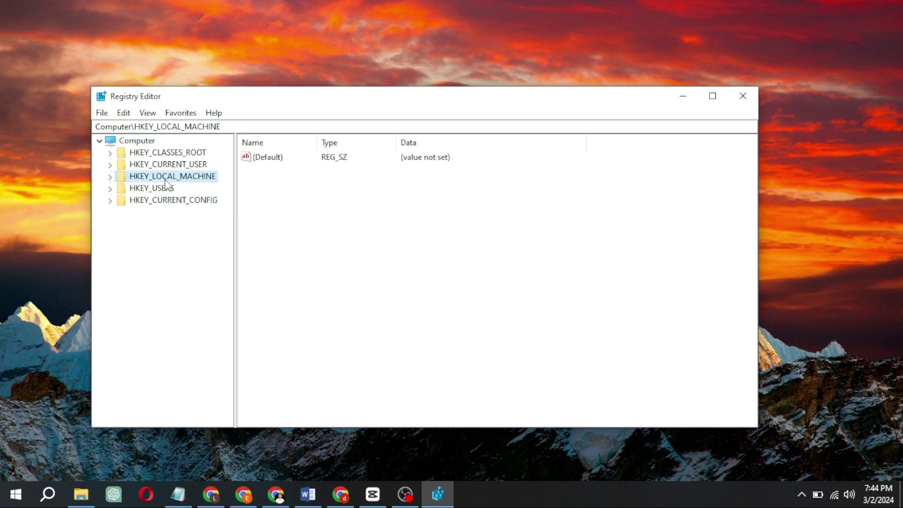
click(111, 176)
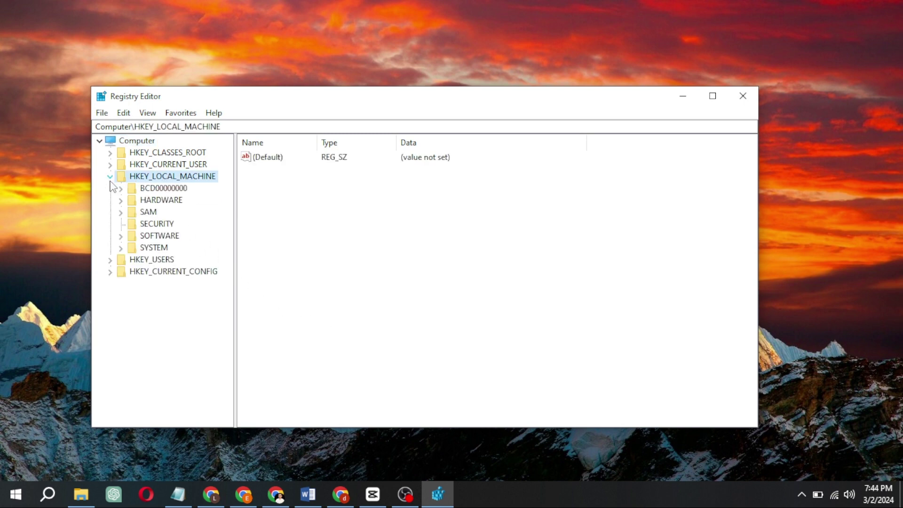
click(120, 236)
scroll(138, 248, down, 1)
scroll(138, 249, down, 1)
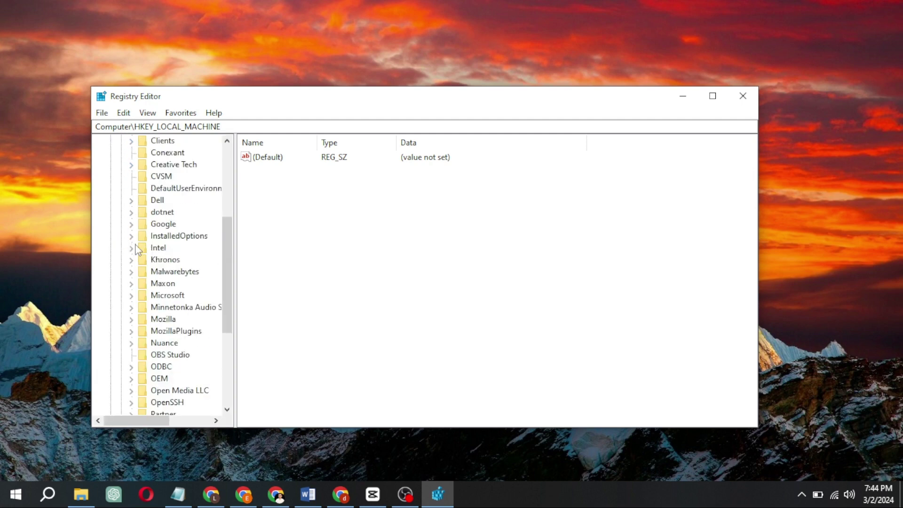
scroll(138, 249, down, 1)
scroll(137, 248, down, 1)
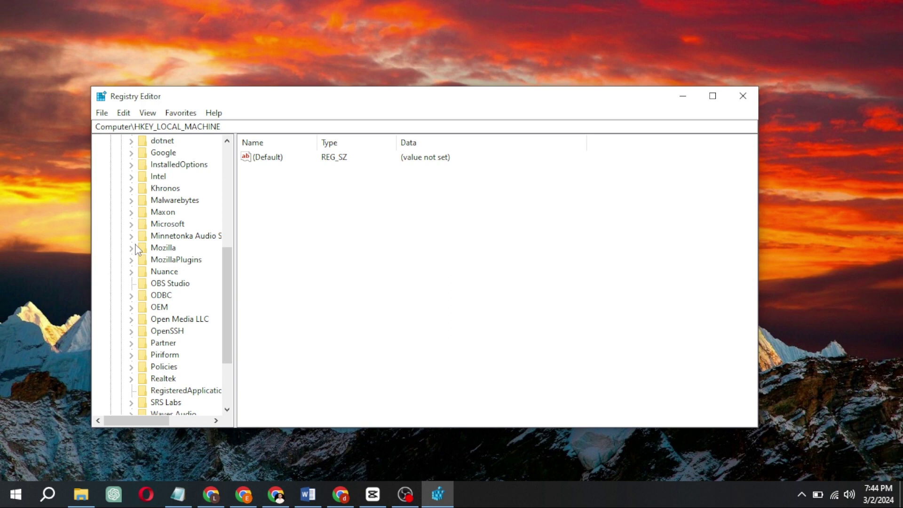
click(152, 372)
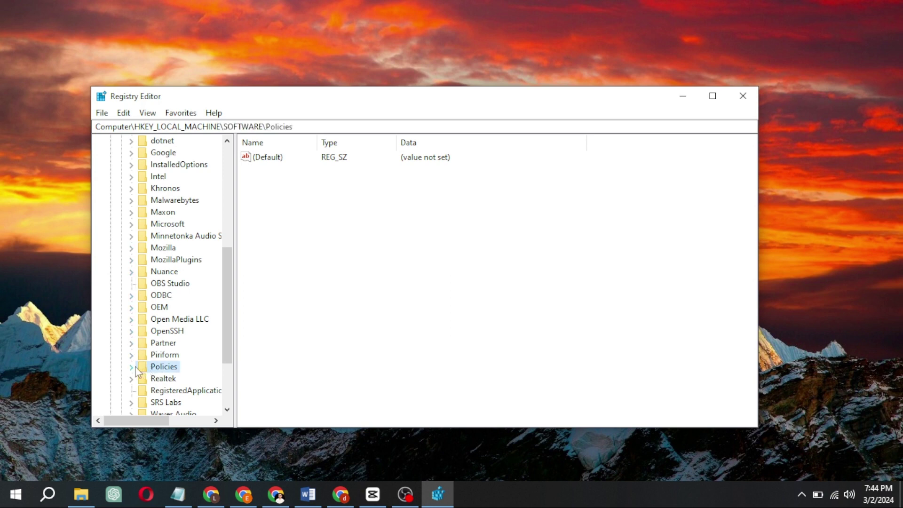
double_click(137, 372)
drag(235, 277, 296, 279)
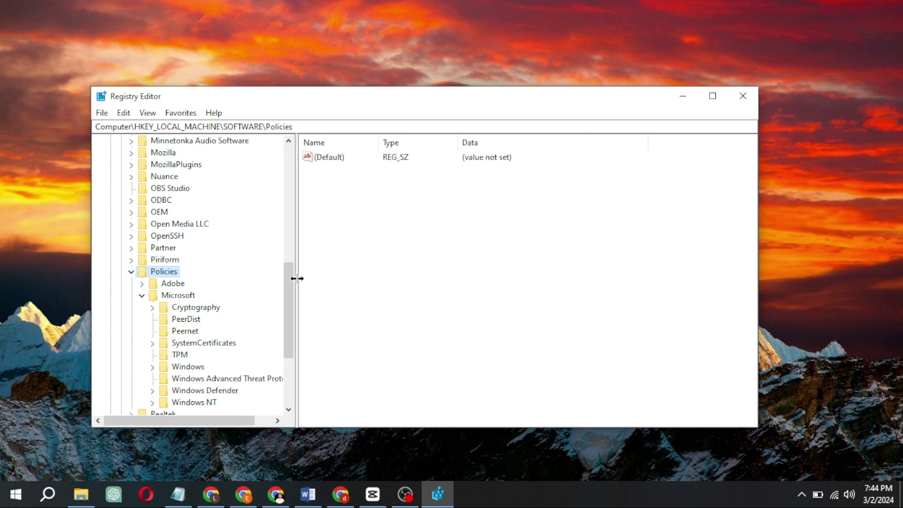
click(204, 391)
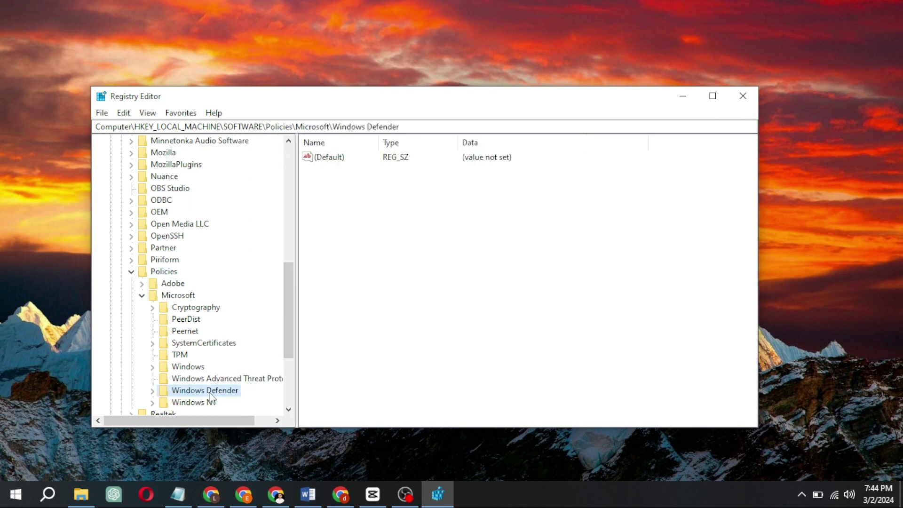
double_click(177, 389)
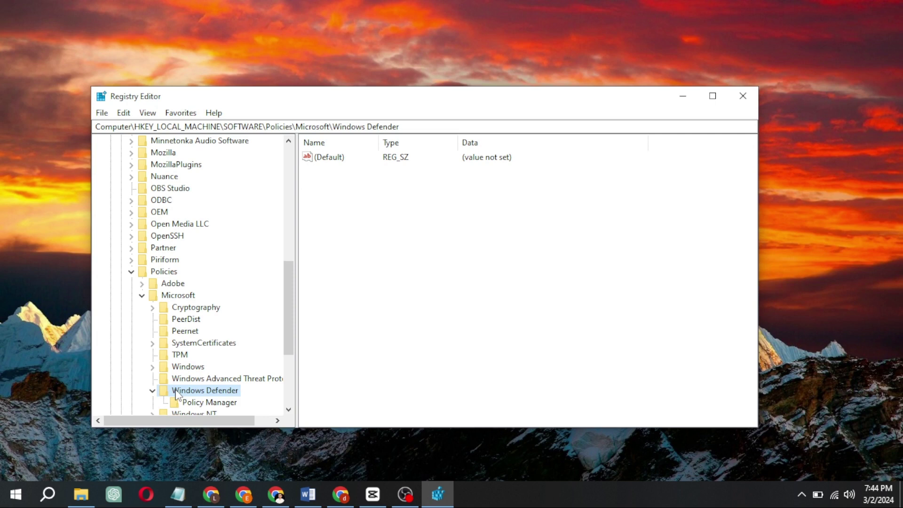
scroll(177, 395, down, 1)
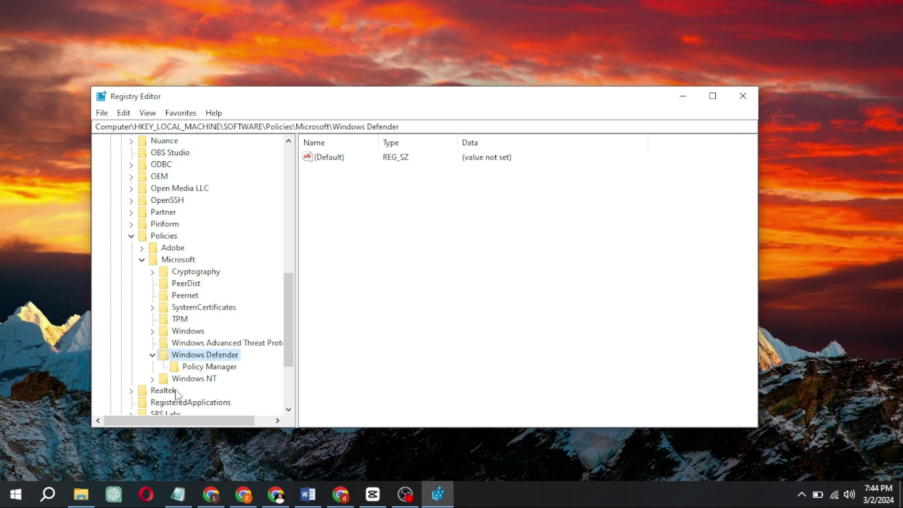
right_click(190, 357)
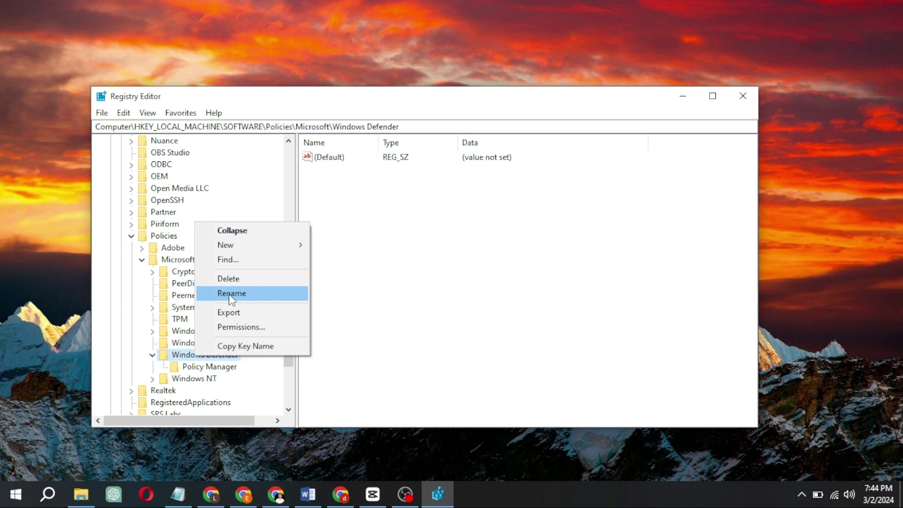
click(228, 278)
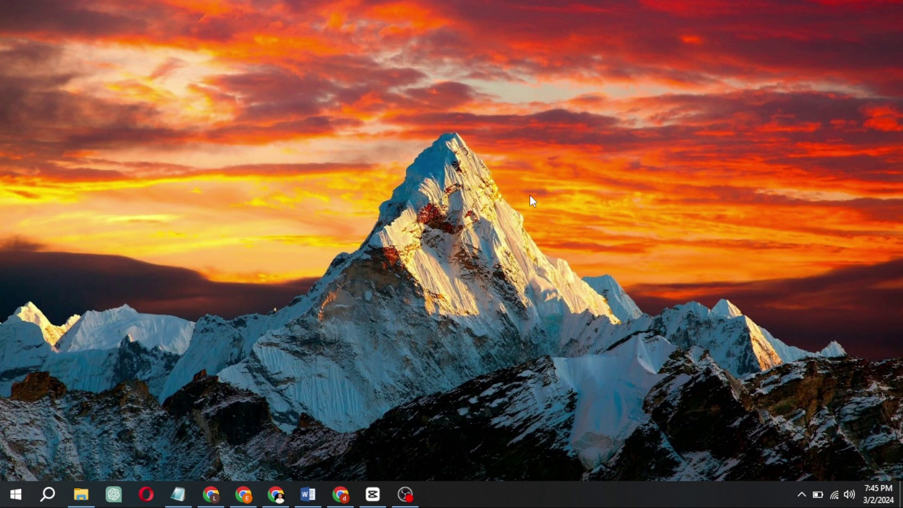
Run 'gpedit.msc' from the Run box to start Local Group Policy Editor
key(super+r)
text(g)
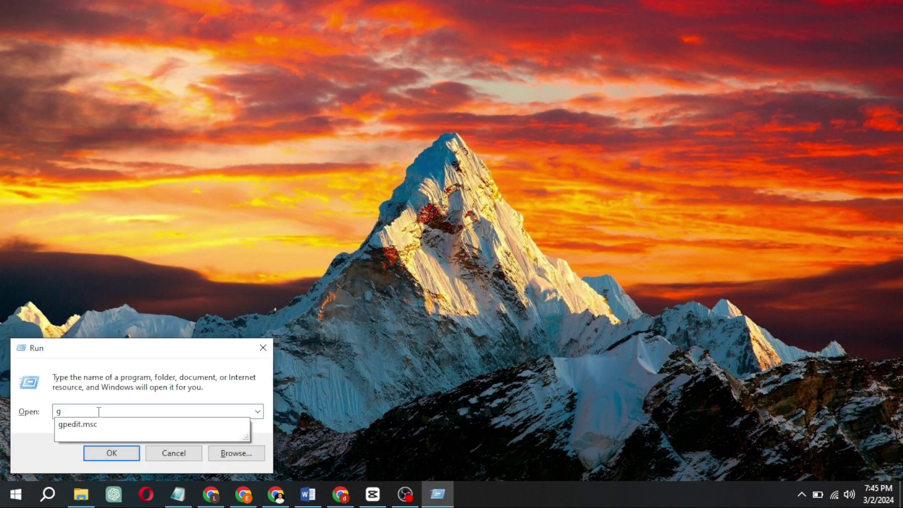
text(pedit.)
text(msc)
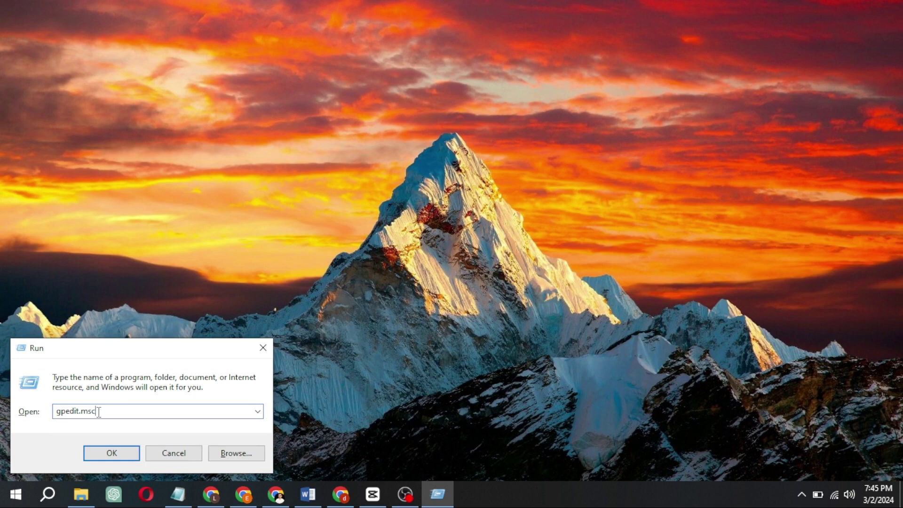
key(Return)
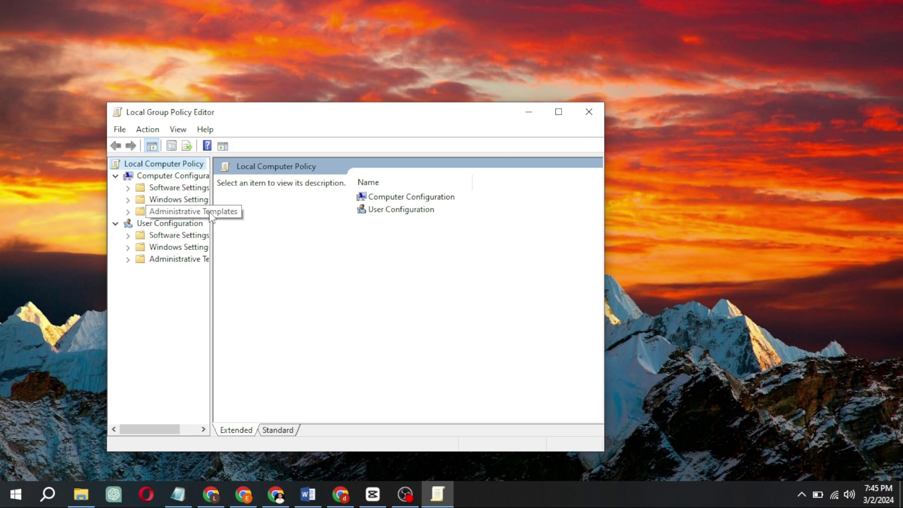
Open 'Hide the Virus and threat protection area' under Windows Components > Windows Security > Virus and threat protection
drag(212, 214, 258, 209)
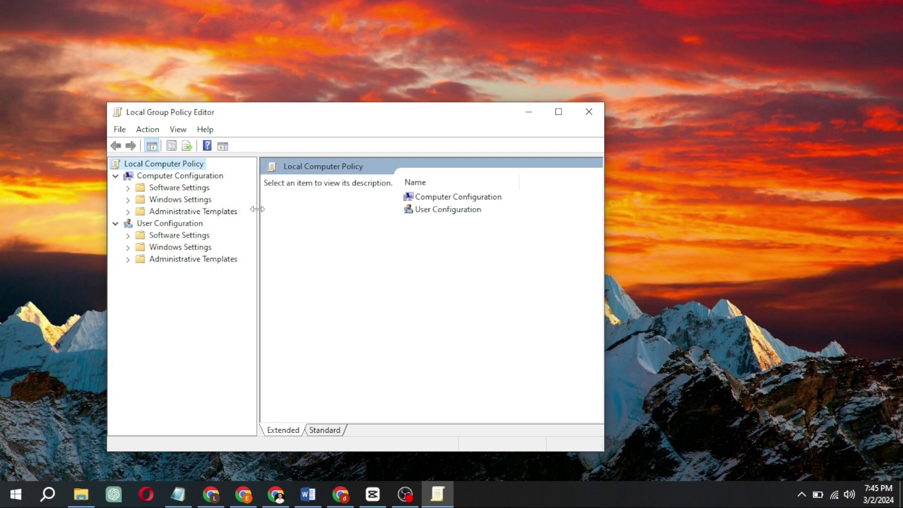
click(192, 211)
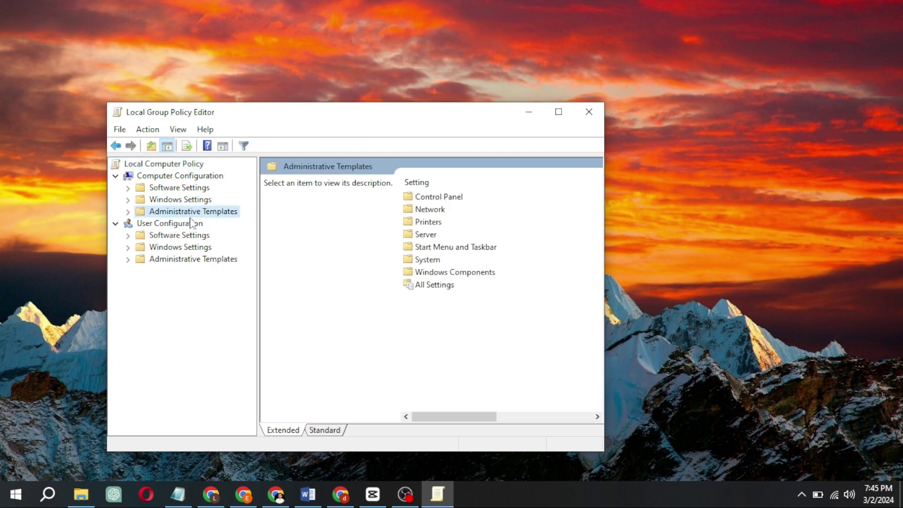
click(428, 273)
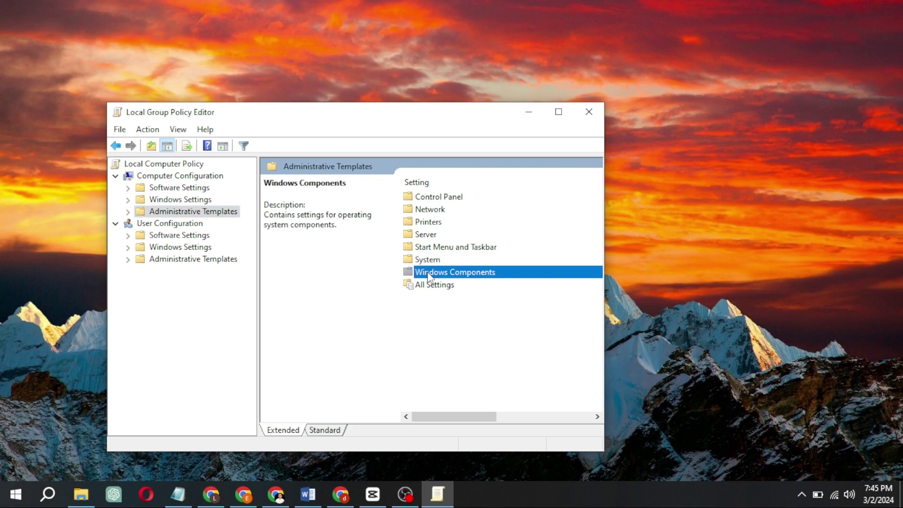
double_click(428, 275)
scroll(427, 275, down, 5)
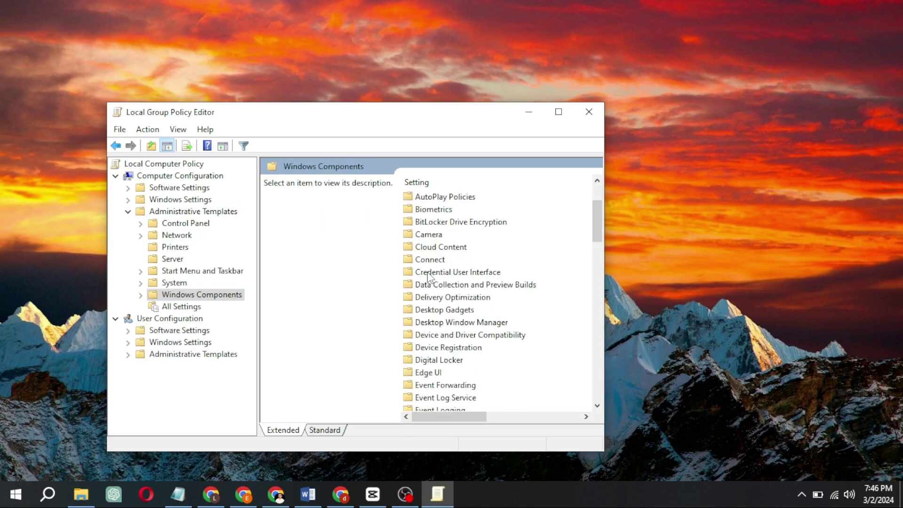
scroll(431, 276, down, 4)
scroll(430, 277, down, 4)
scroll(431, 277, down, 4)
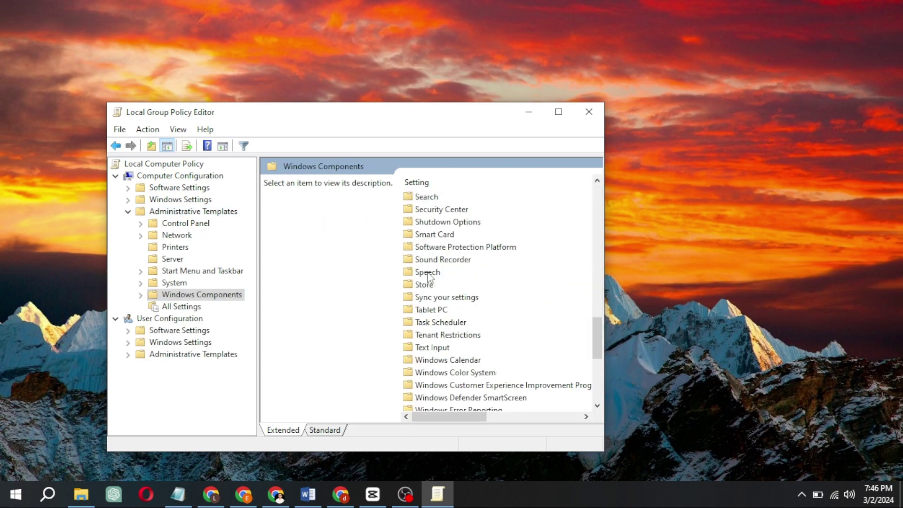
scroll(430, 277, down, 3)
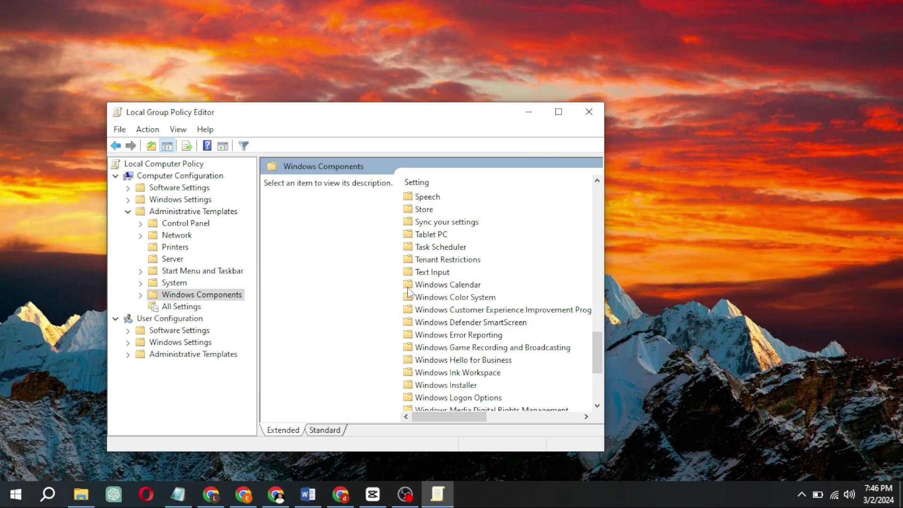
scroll(409, 310, down, 3)
scroll(410, 314, down, 3)
scroll(409, 316, down, 3)
scroll(410, 318, down, 2)
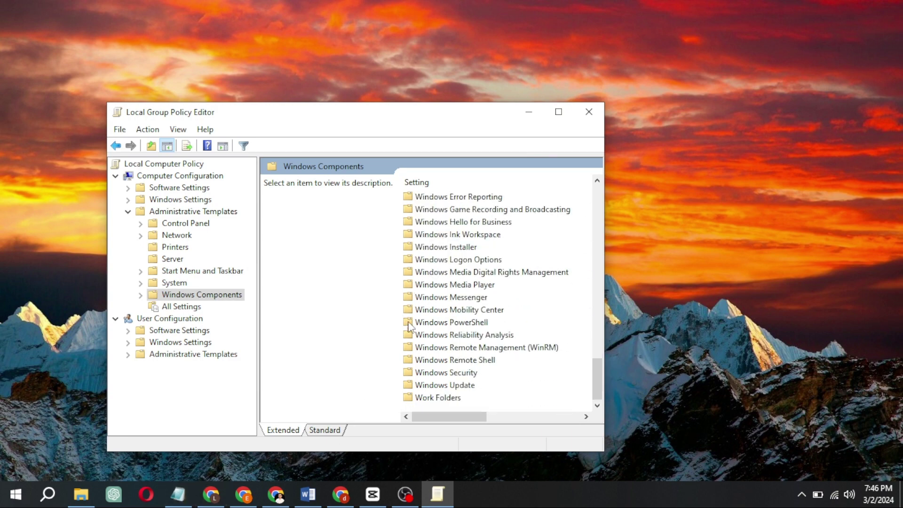
double_click(430, 373)
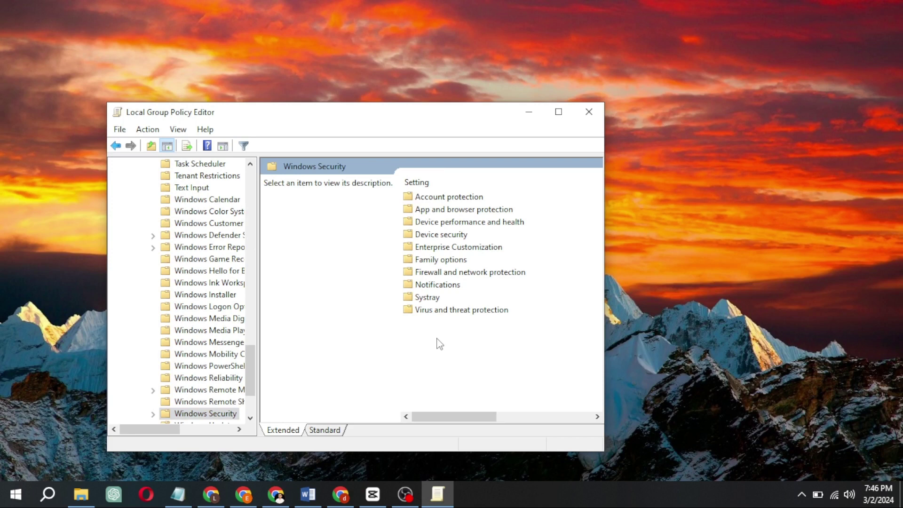
double_click(446, 313)
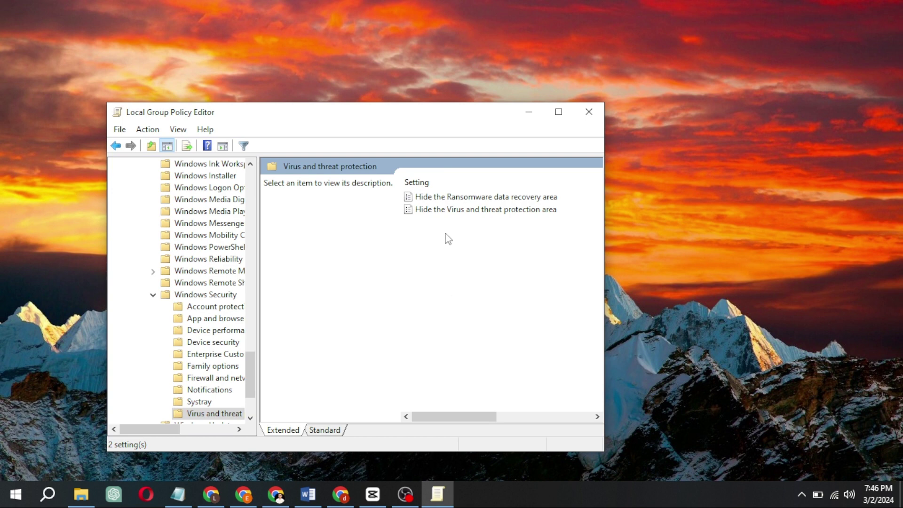
double_click(446, 209)
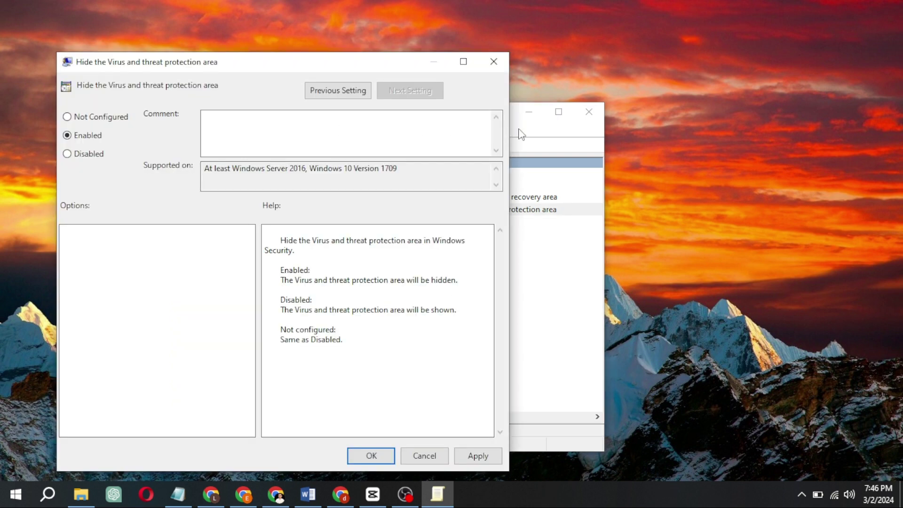
Set 'Hide the Virus and threat protection area' to Not Configured, then start Command Prompt via search
click(68, 117)
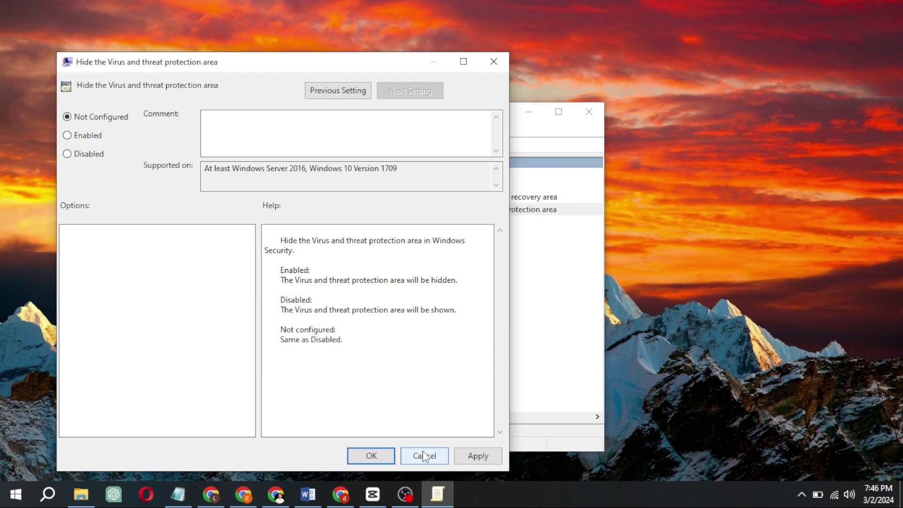
click(370, 455)
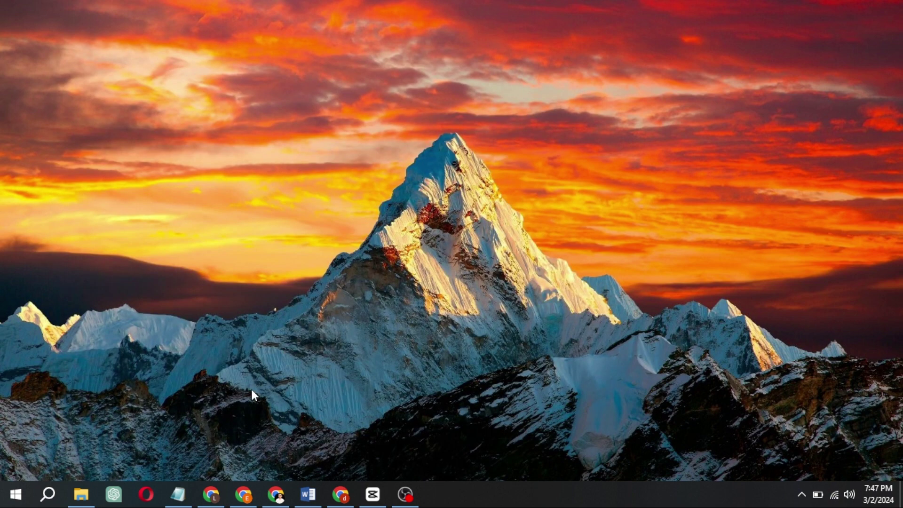
click(47, 493)
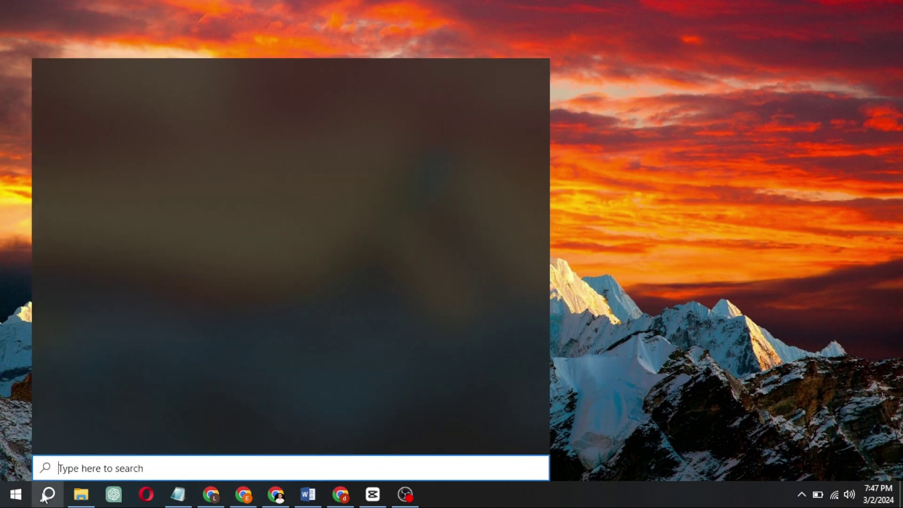
text(cmd)
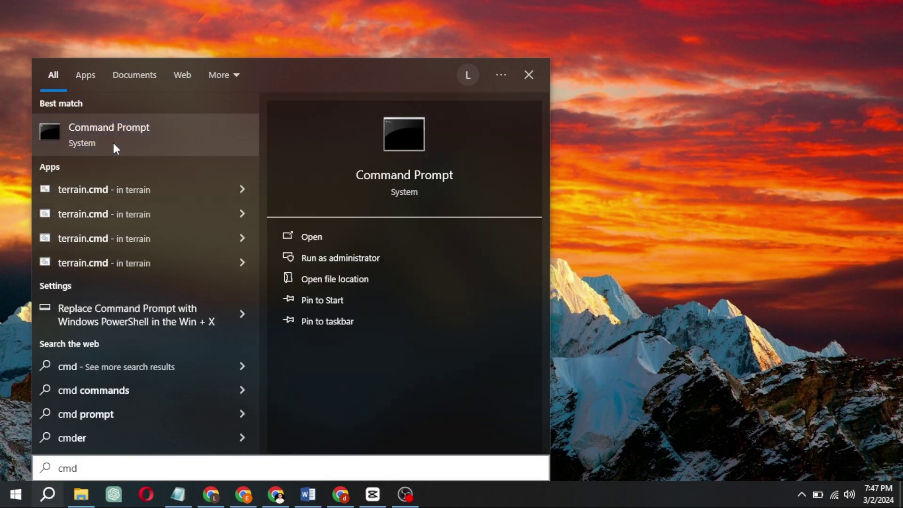
click(113, 140)
text(g)
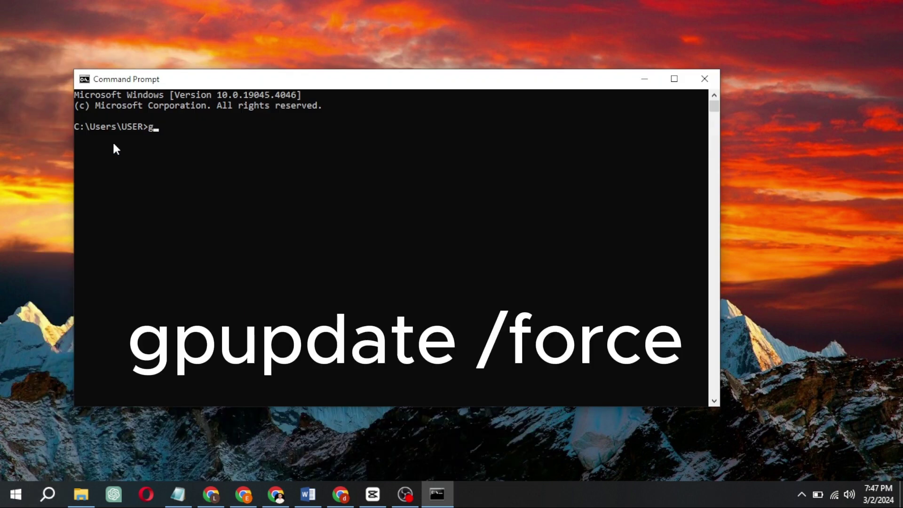
text(pupdat)
text(e)
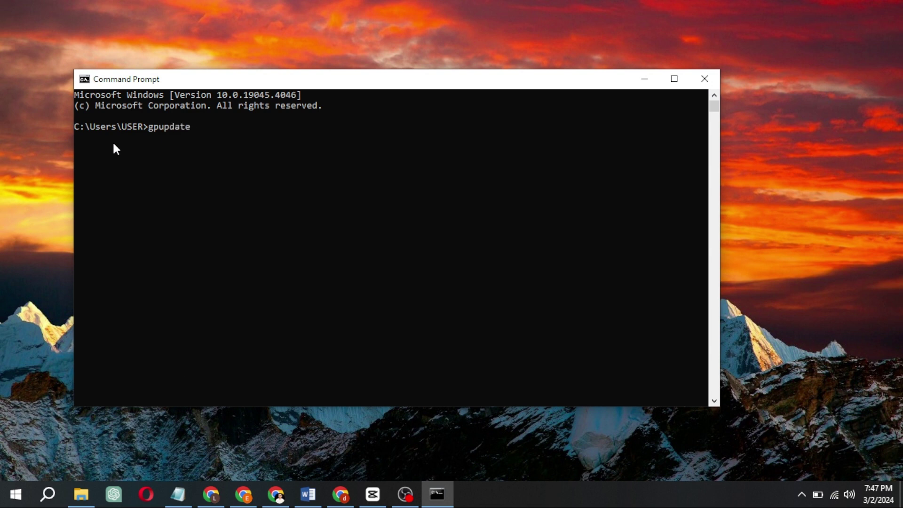
text( /force)
Run 'gpupdate /force' in Command Prompt
key(Return)
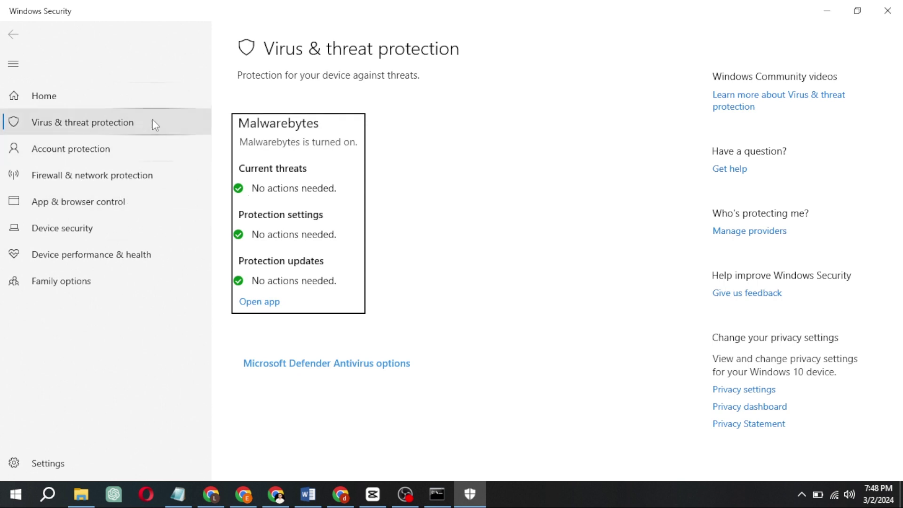
Go to the Windows Security Home page, then reopen Virus & threat protection
click(113, 96)
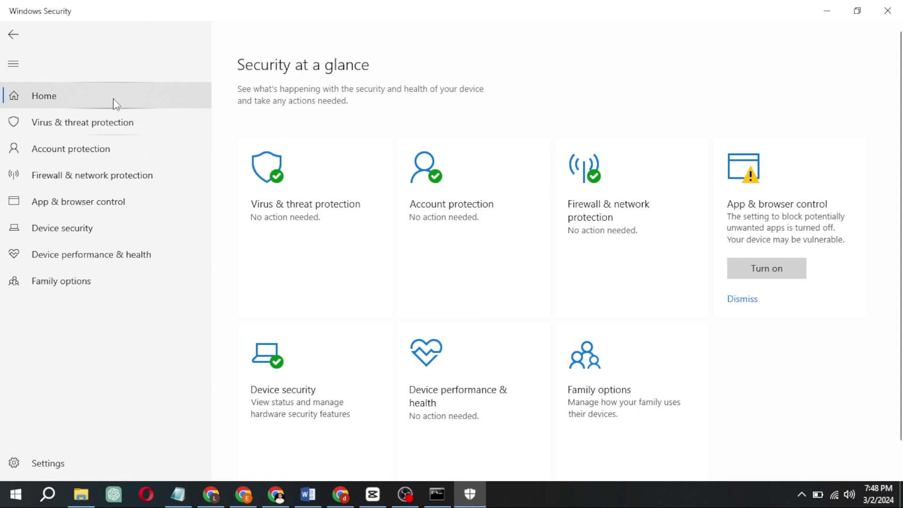
click(303, 153)
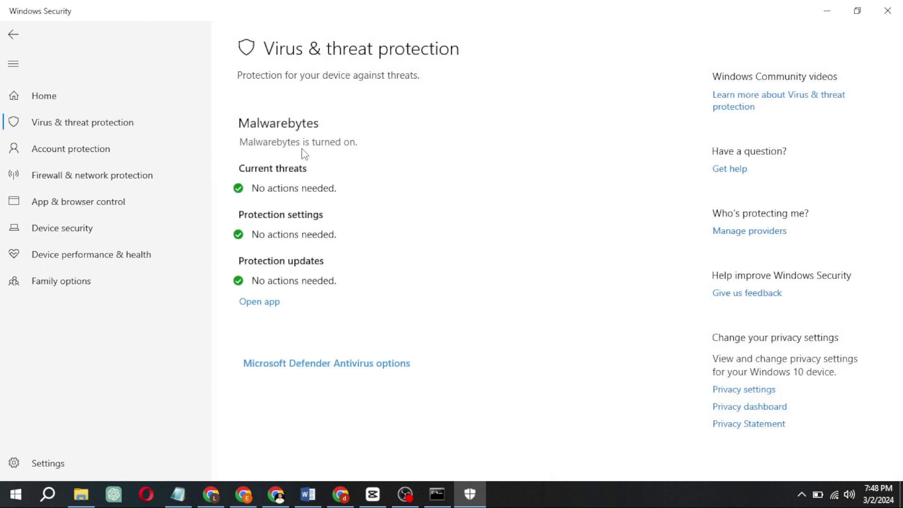